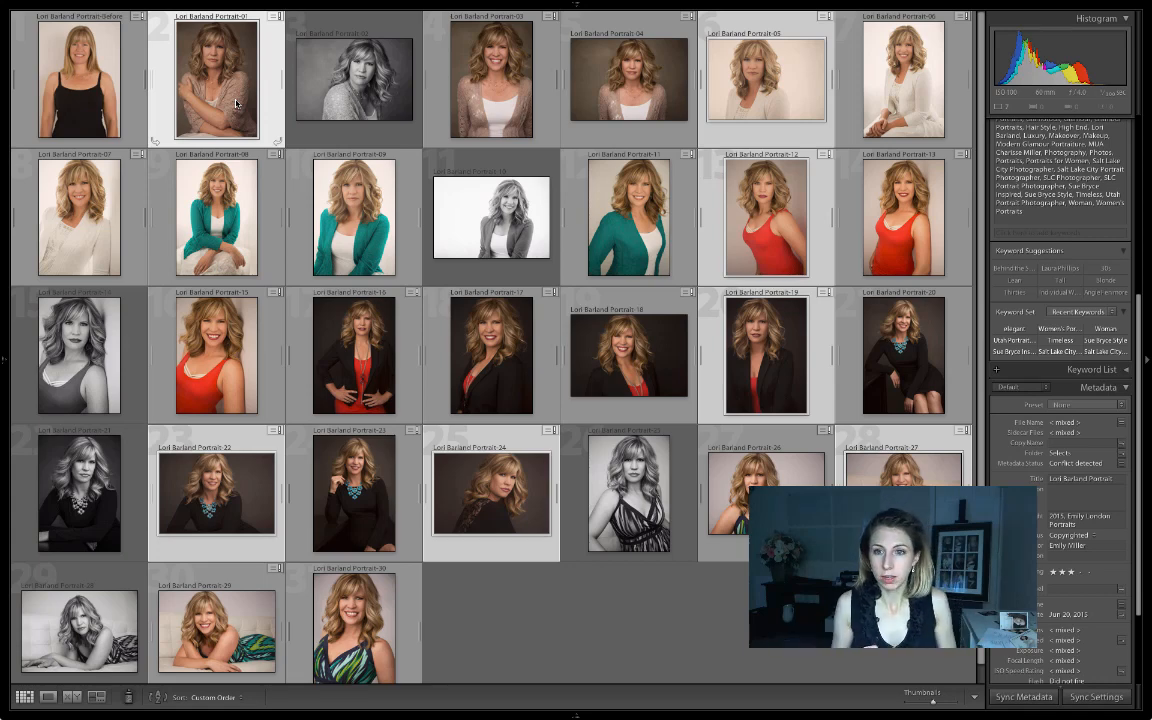
# Open the knit-sweater portrait in Develop and lock the crop to a 10 x 7 aspect ratio.
pyautogui.moveTo(707, 4)
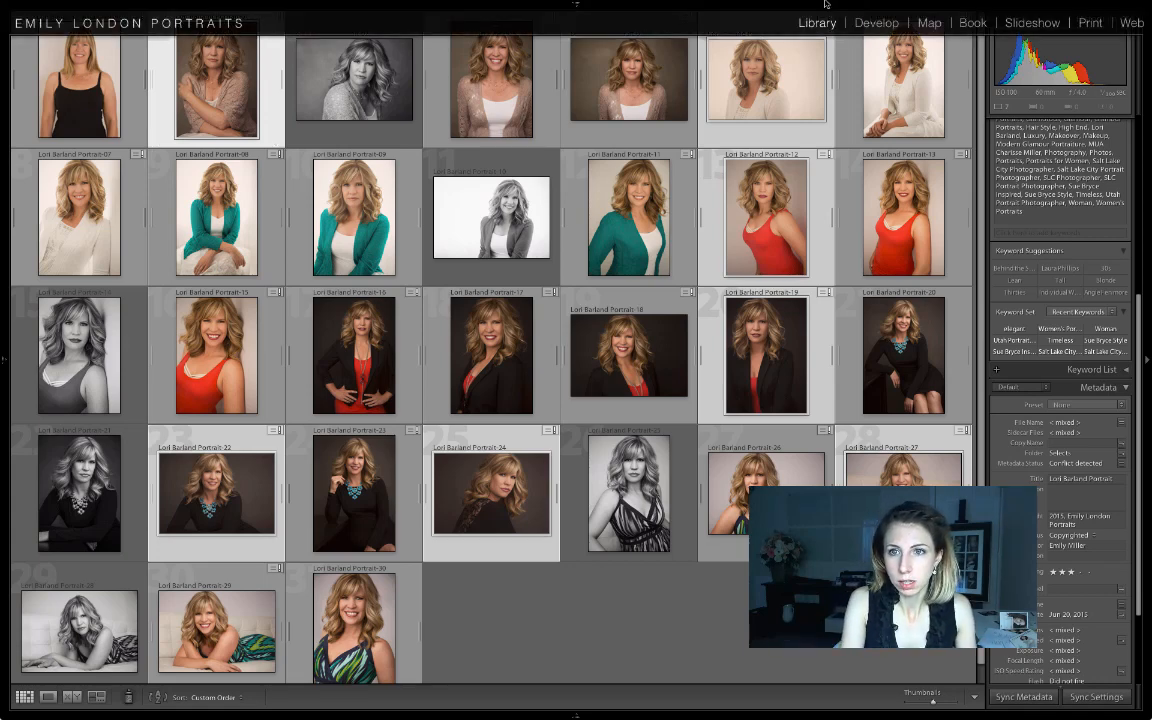
pyautogui.click(877, 23)
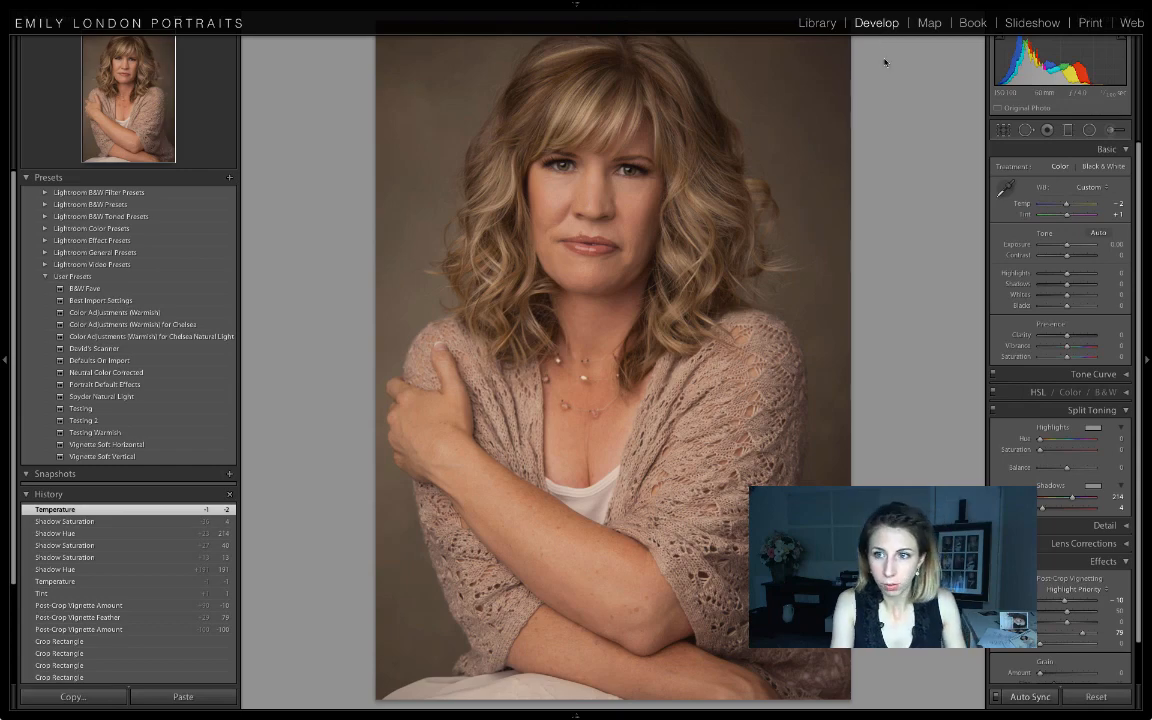
pyautogui.click(1004, 131)
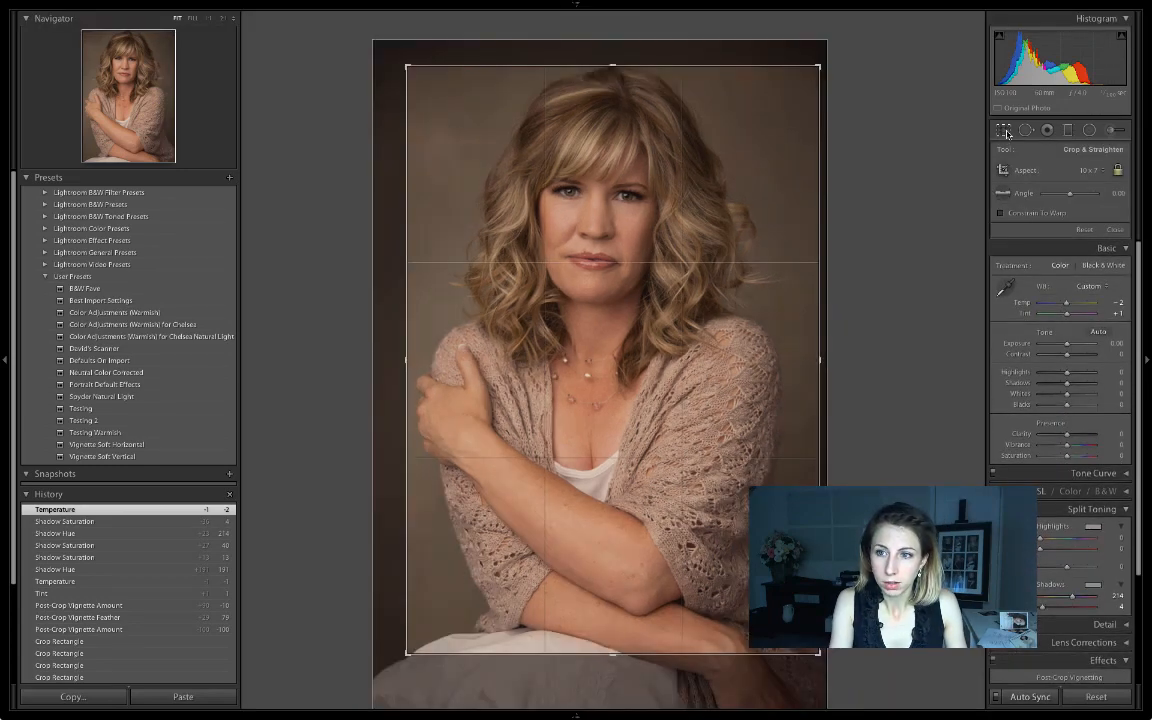
pyautogui.click(1006, 133)
pyautogui.click(1006, 133)
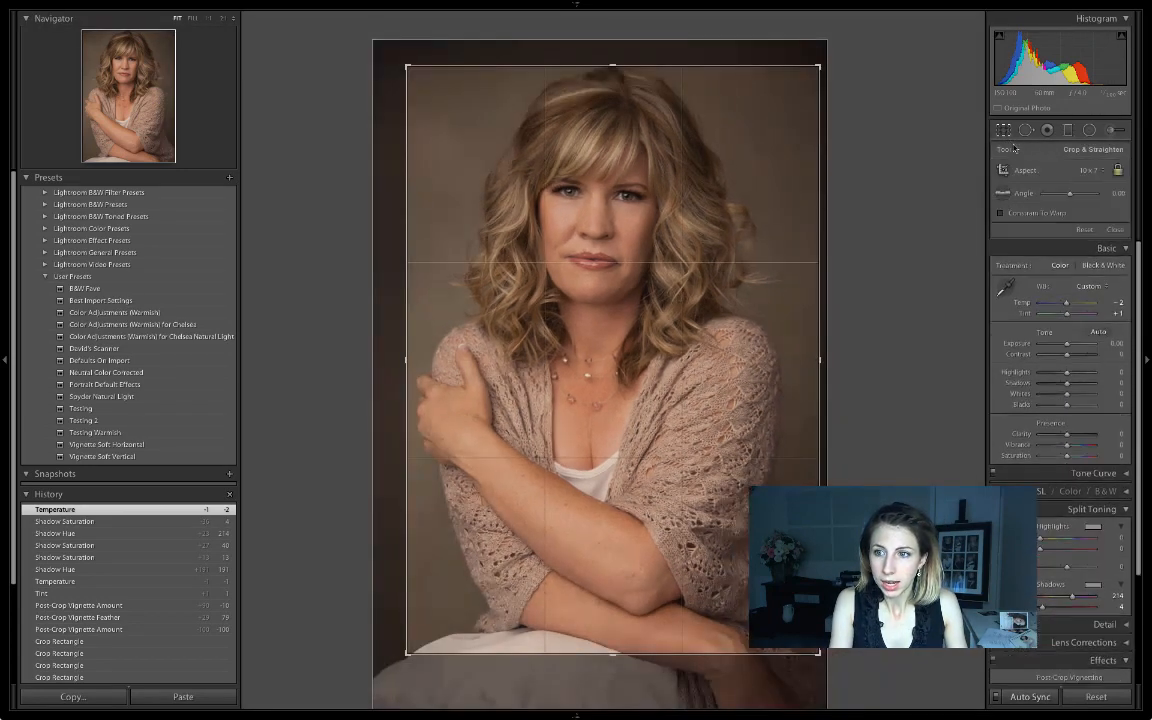
pyautogui.click(1087, 172)
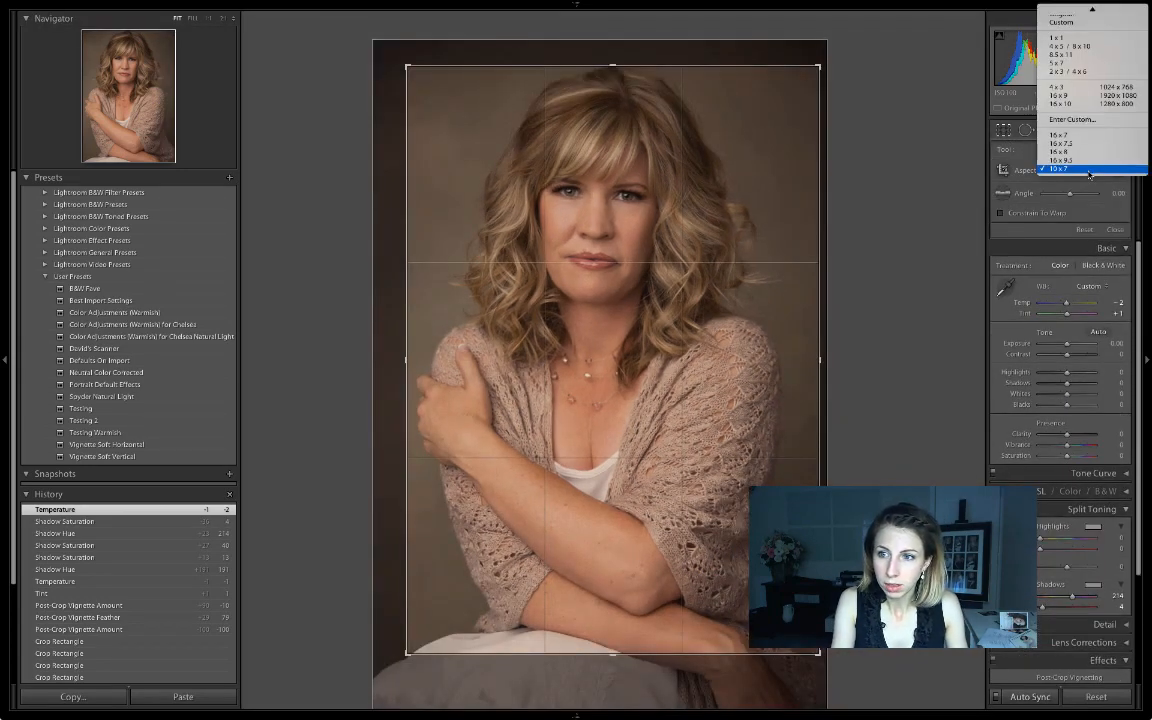
pyautogui.click(1027, 158)
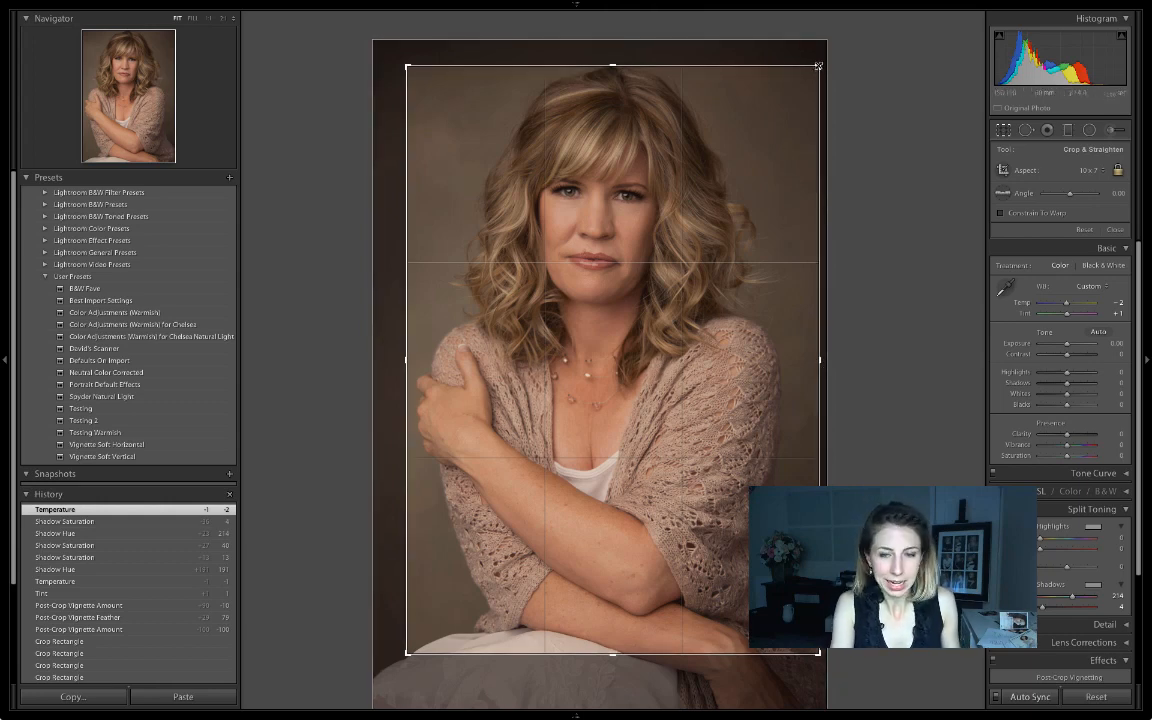
# Widen the 10 x 7 crop slightly from its centre, apply it, and return to the Library grid.
pyautogui.press('alt')
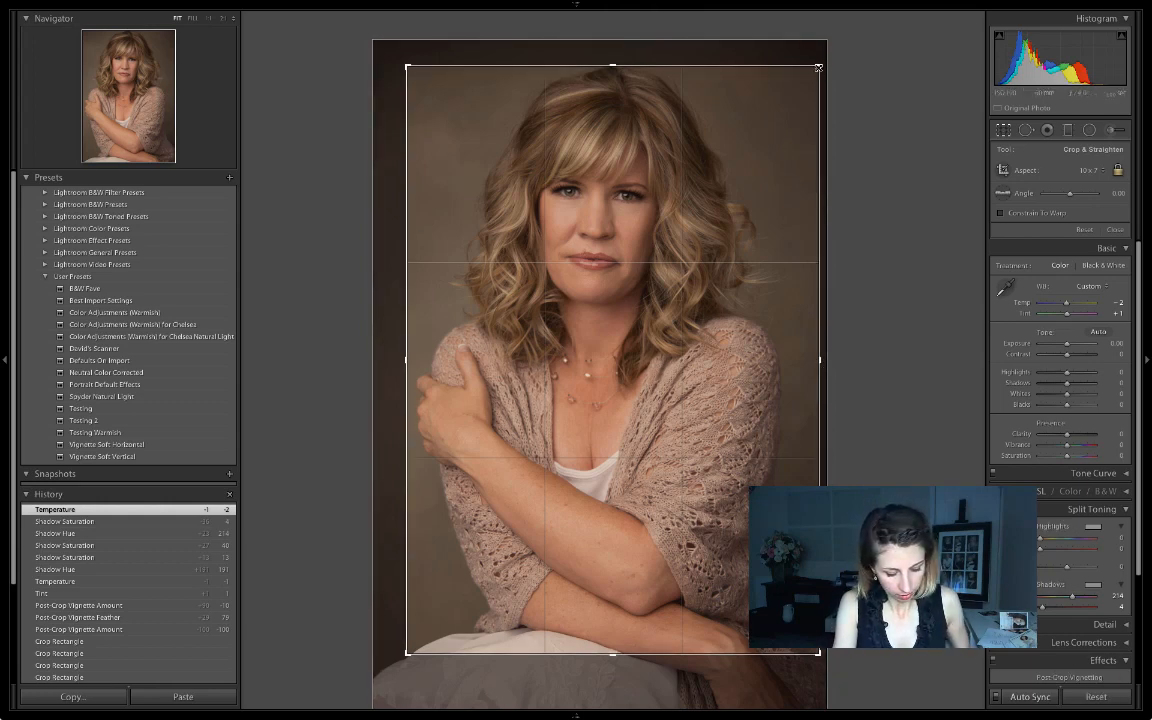
pyautogui.press('alt')
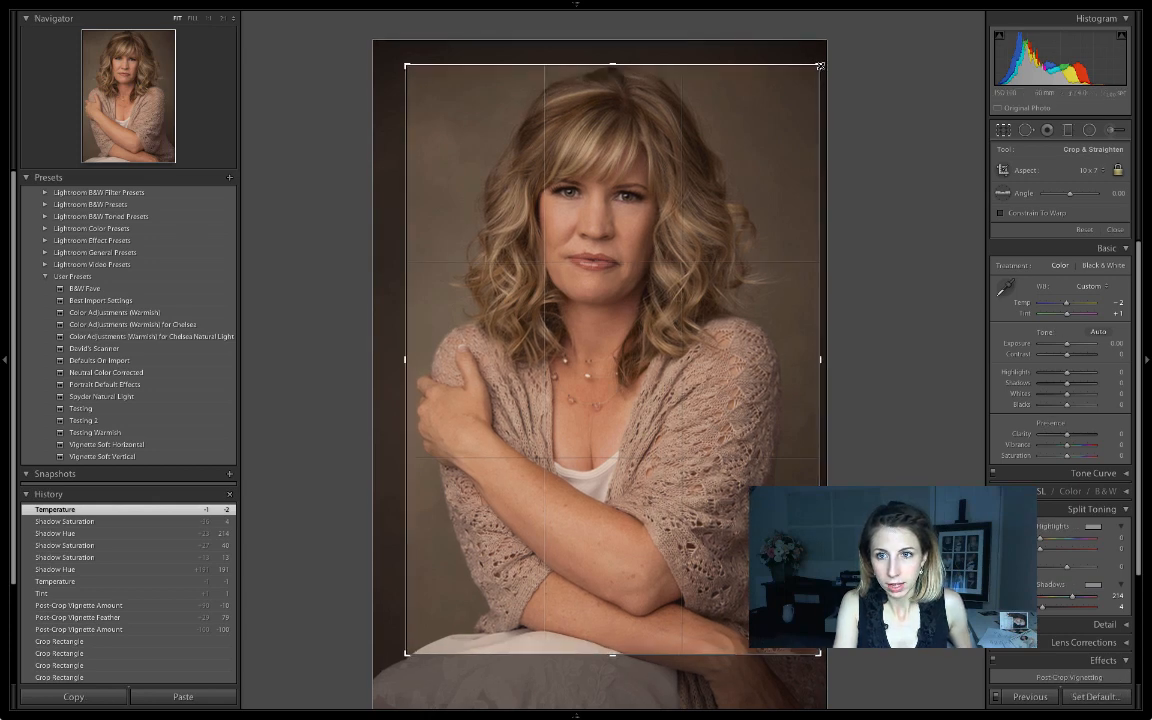
pyautogui.moveTo(820, 66); pyautogui.dragTo(823, 70)
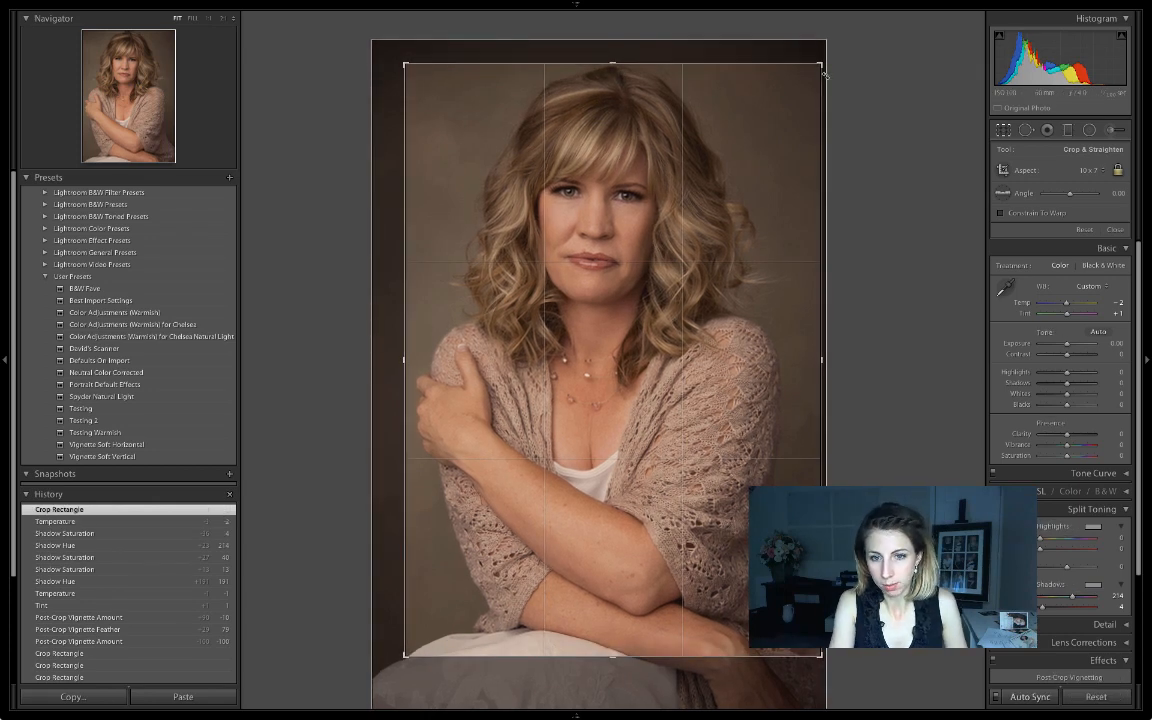
pyautogui.press('Return')
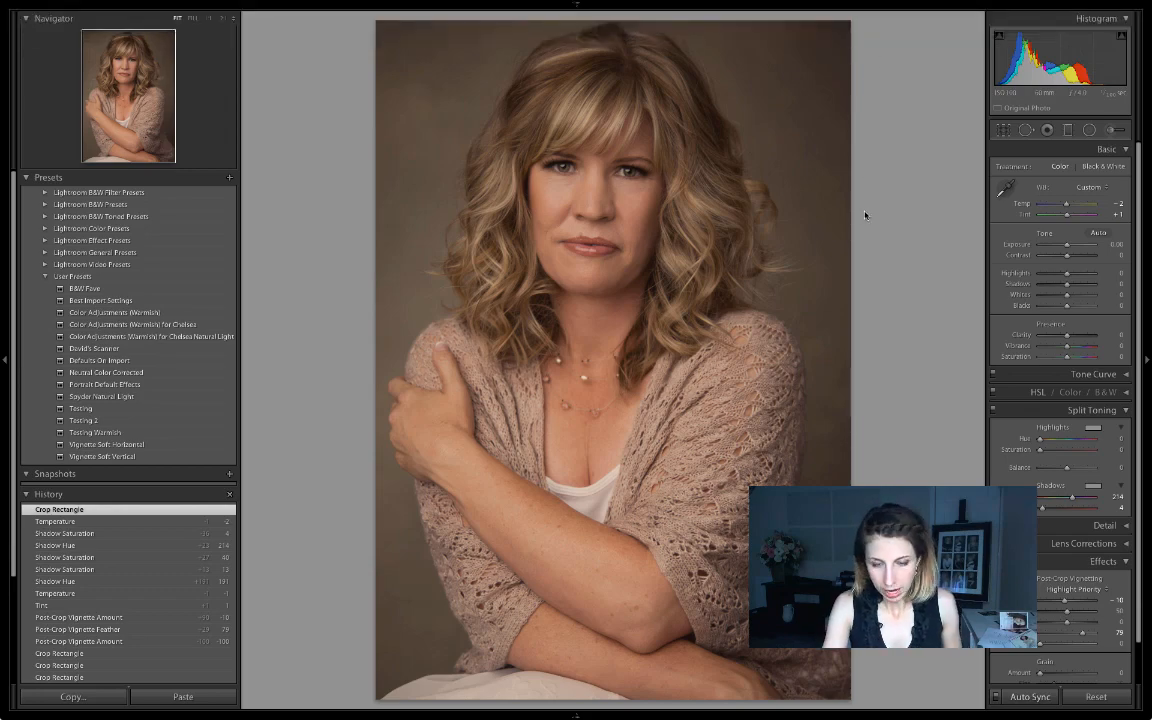
pyautogui.press('g')
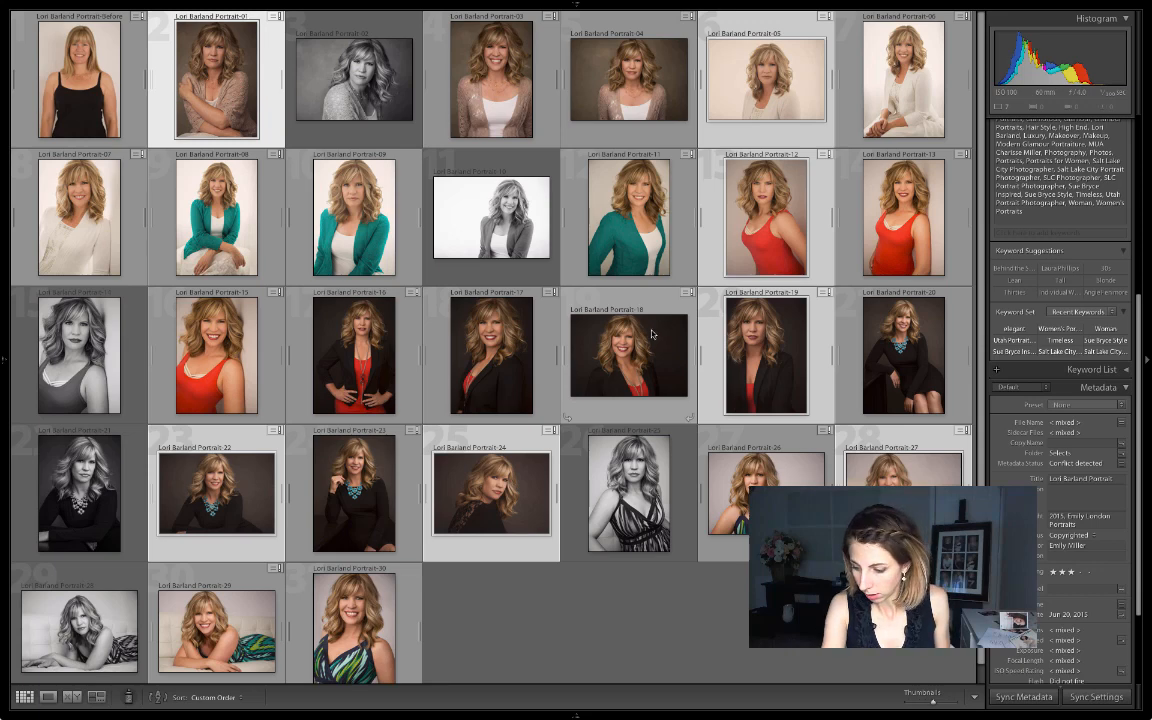
# Select all six portraits and send them to the Print module as a 2x3 layout.
pyautogui.hotkey('ctrl', 'a')
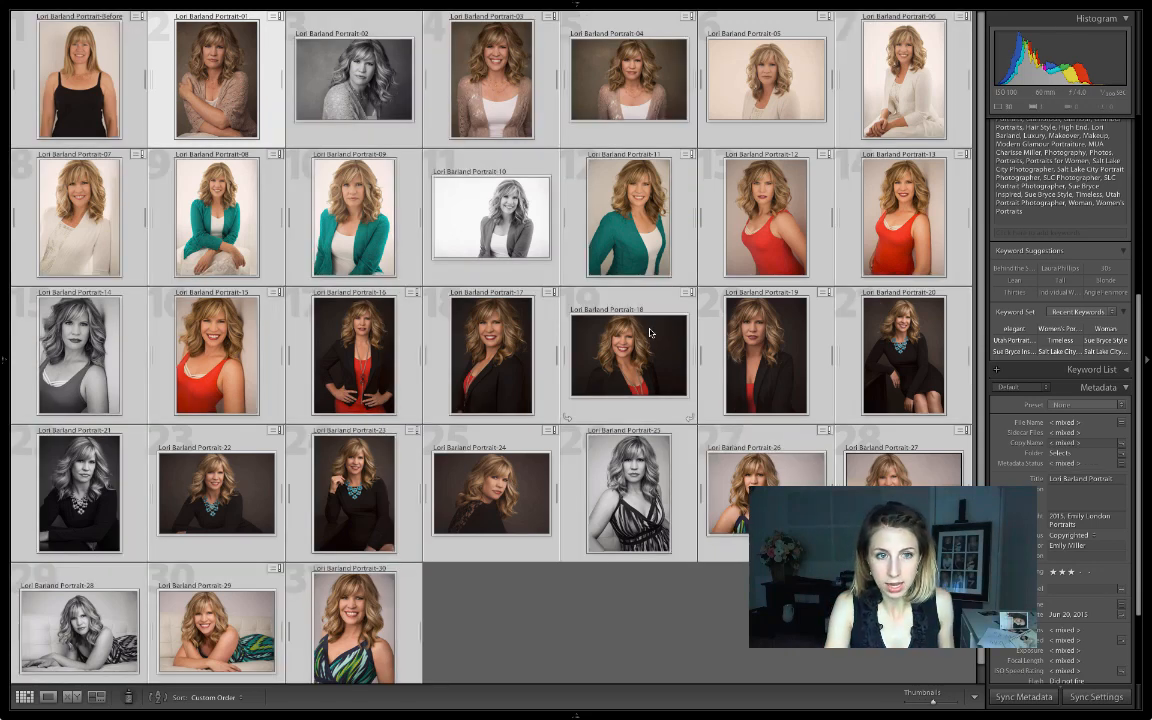
pyautogui.moveTo(834, 5)
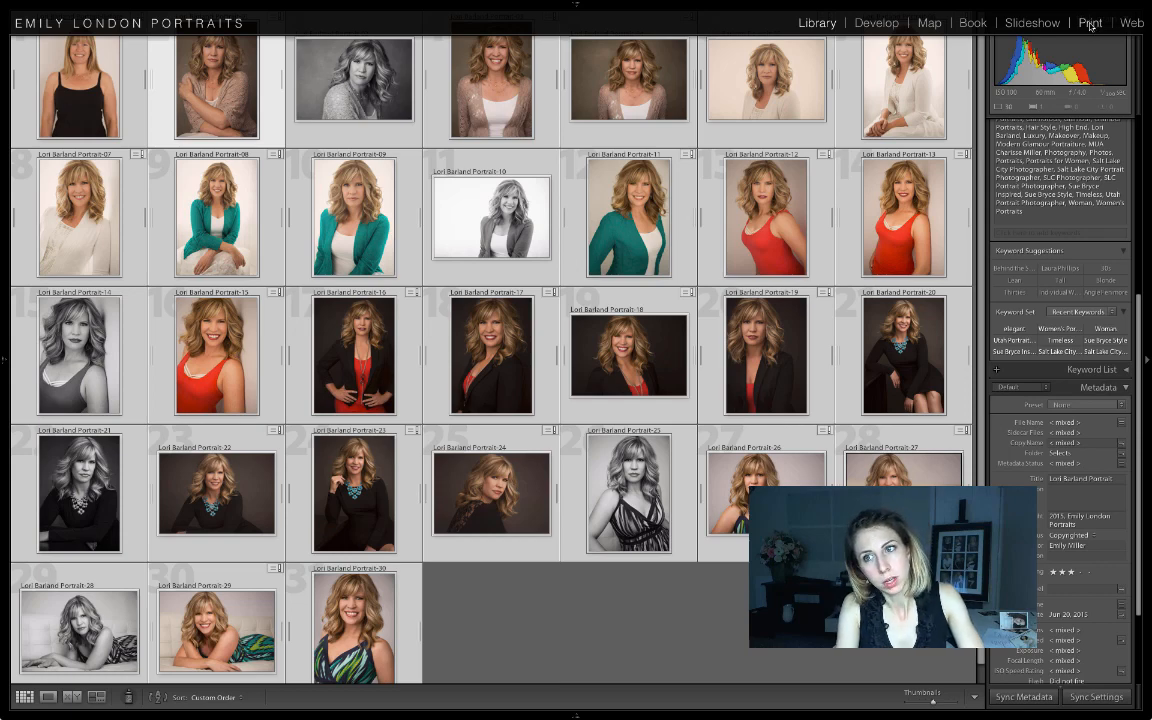
pyautogui.click(1088, 22)
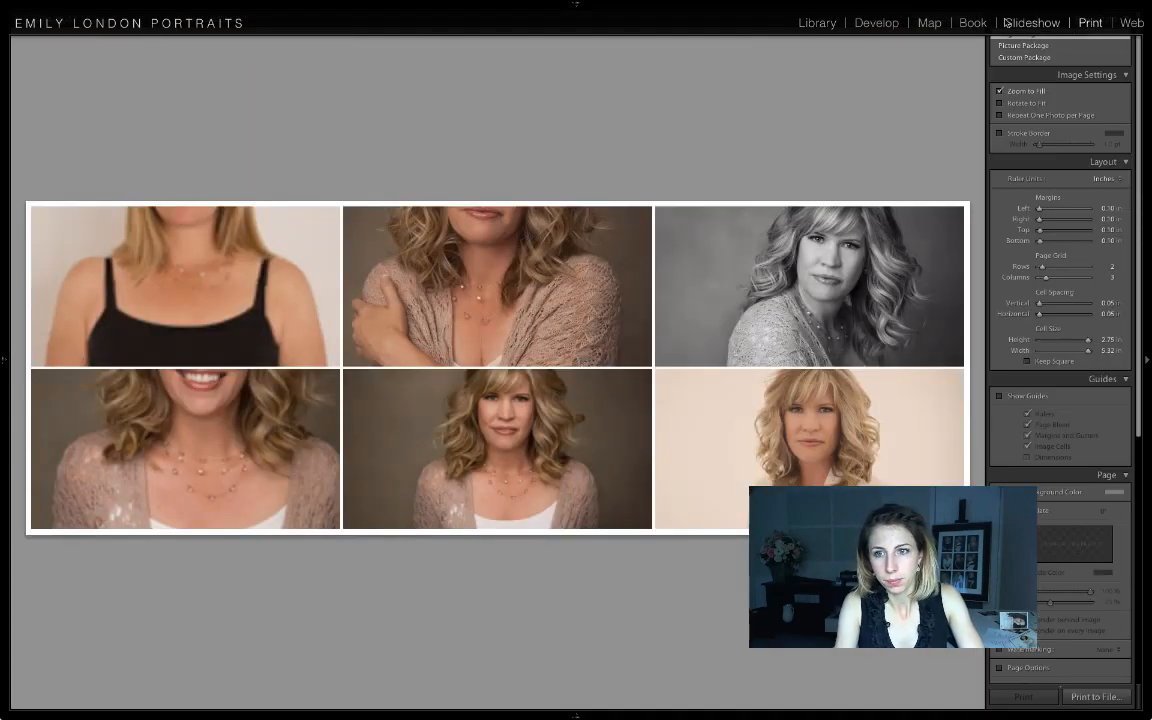
pyautogui.moveTo(3, 213)
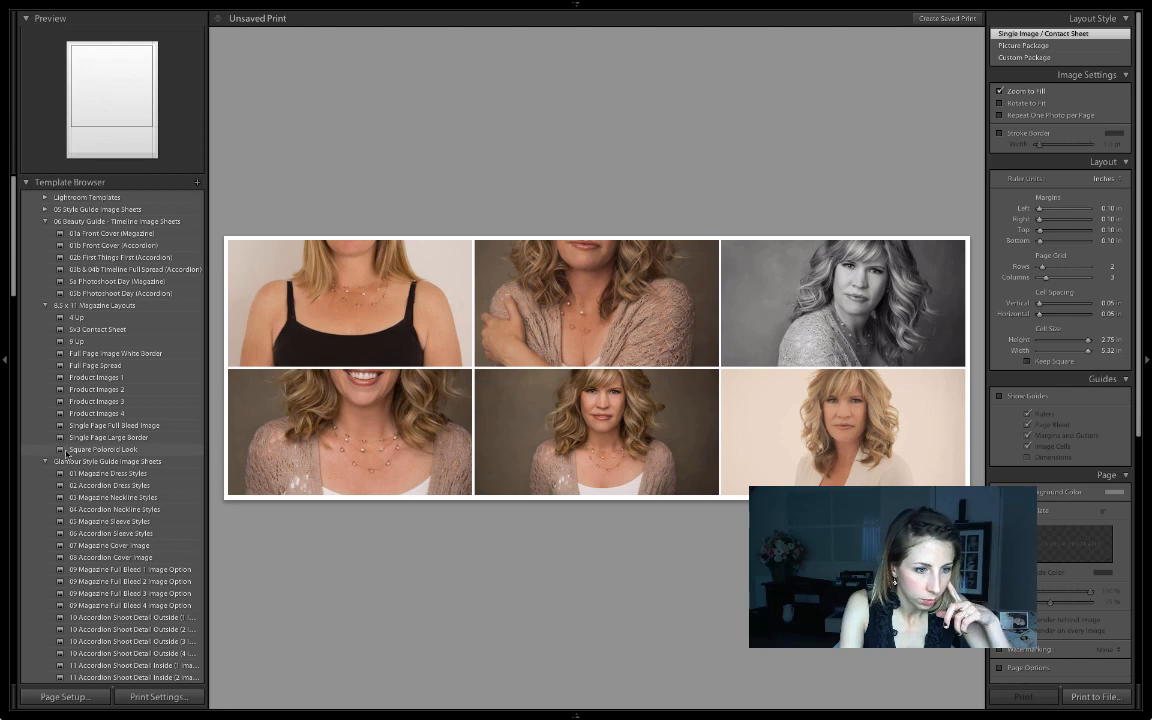
# Apply the User Template '8x10 print 7x10 image' and review the right-panel print settings.
pyautogui.click(47, 305)
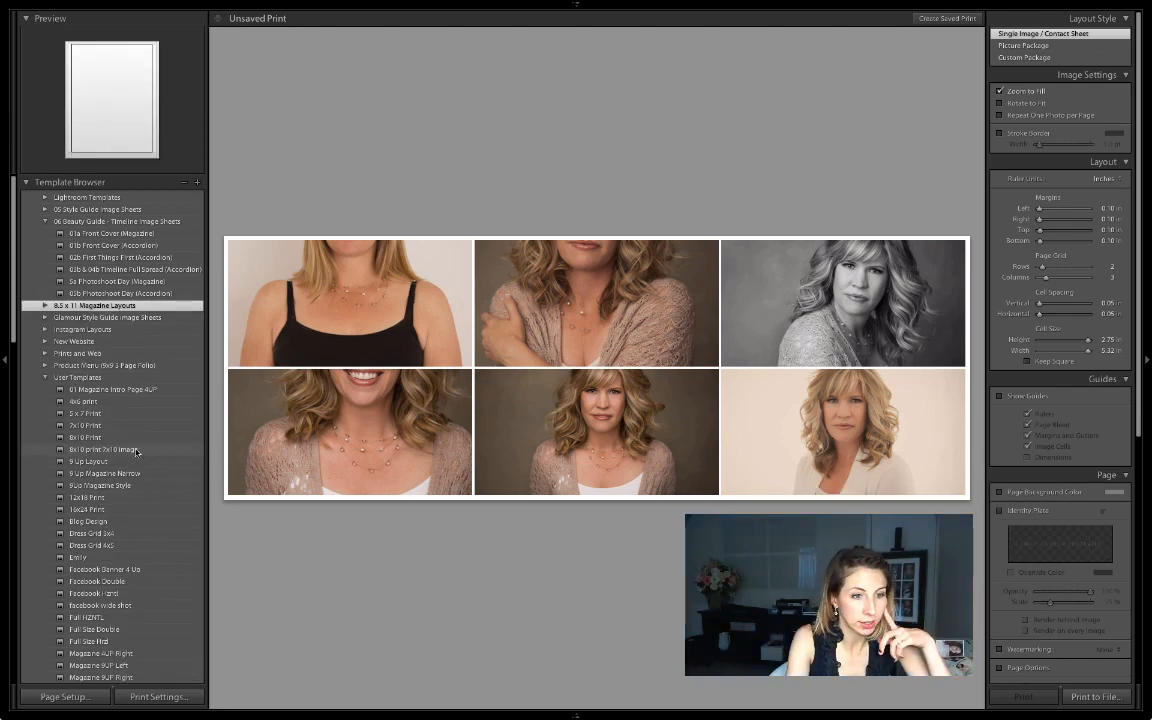
pyautogui.click(132, 451)
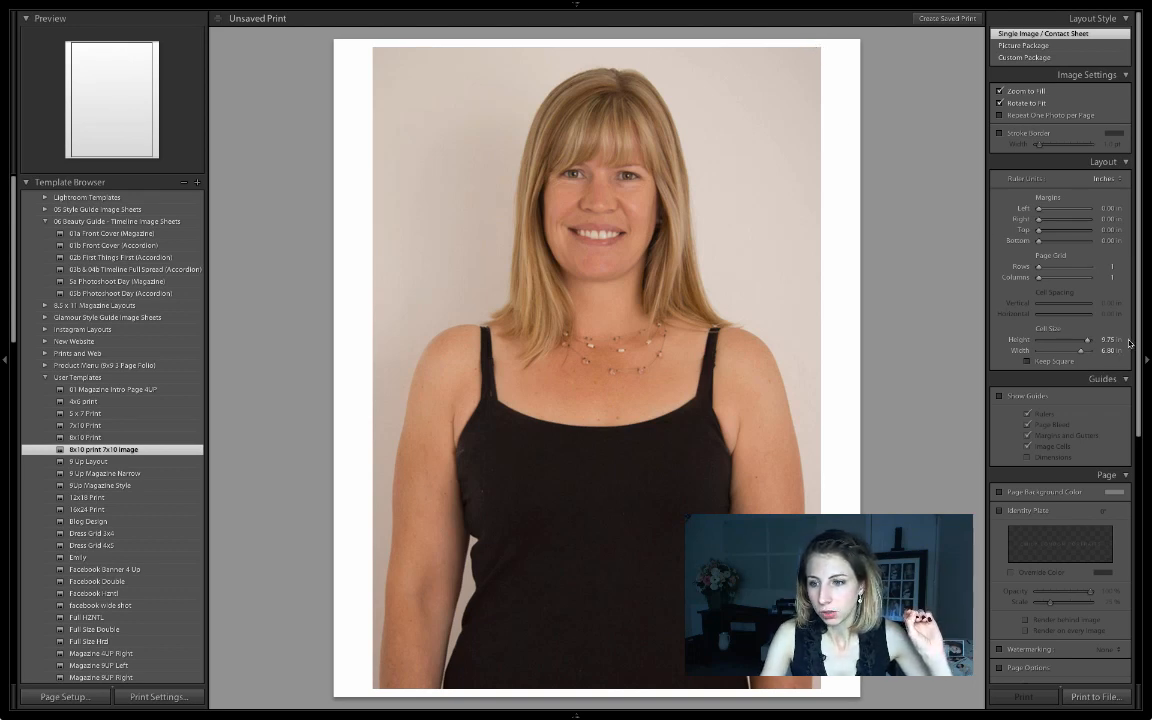
pyautogui.moveTo(1137, 326); pyautogui.dragTo(1134, 580)
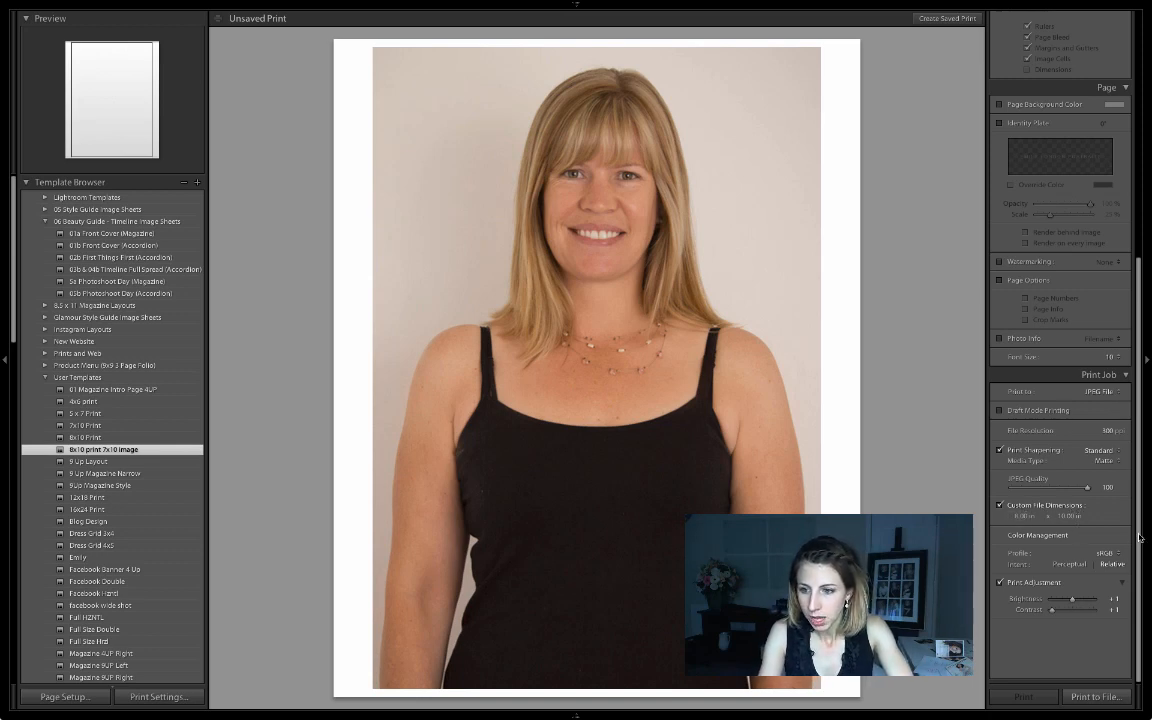
pyautogui.scroll(10, 1085, 177)
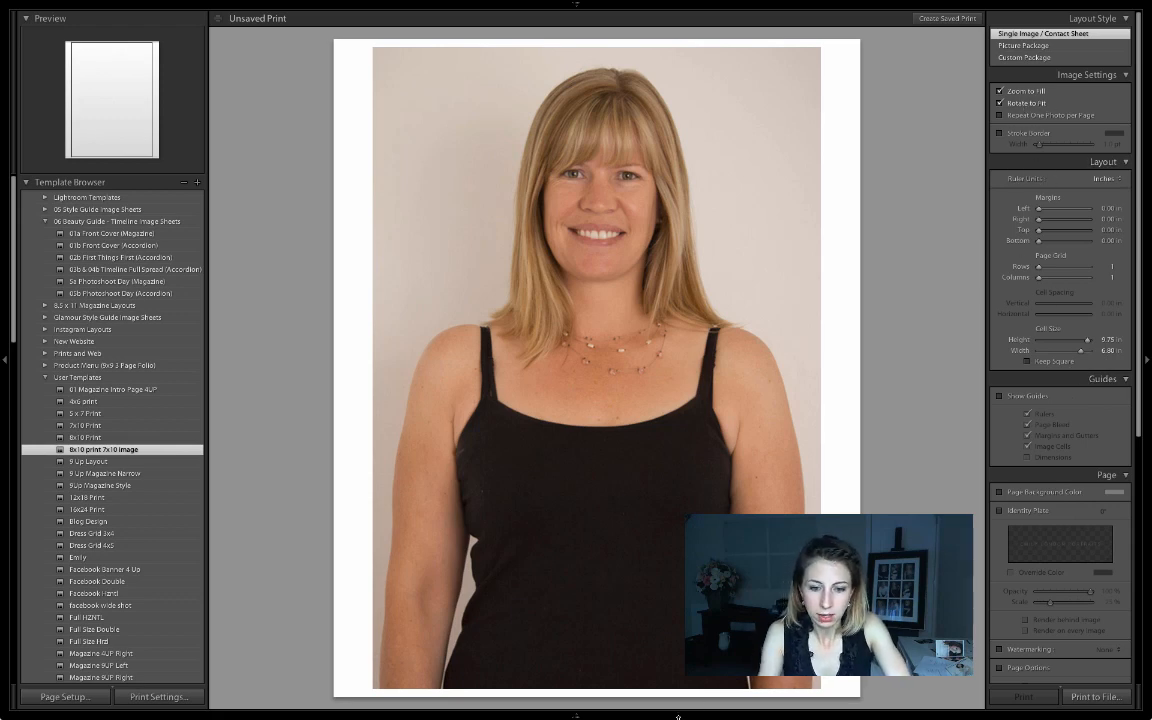
pyautogui.moveTo(576, 716)
pyautogui.click(197, 680)
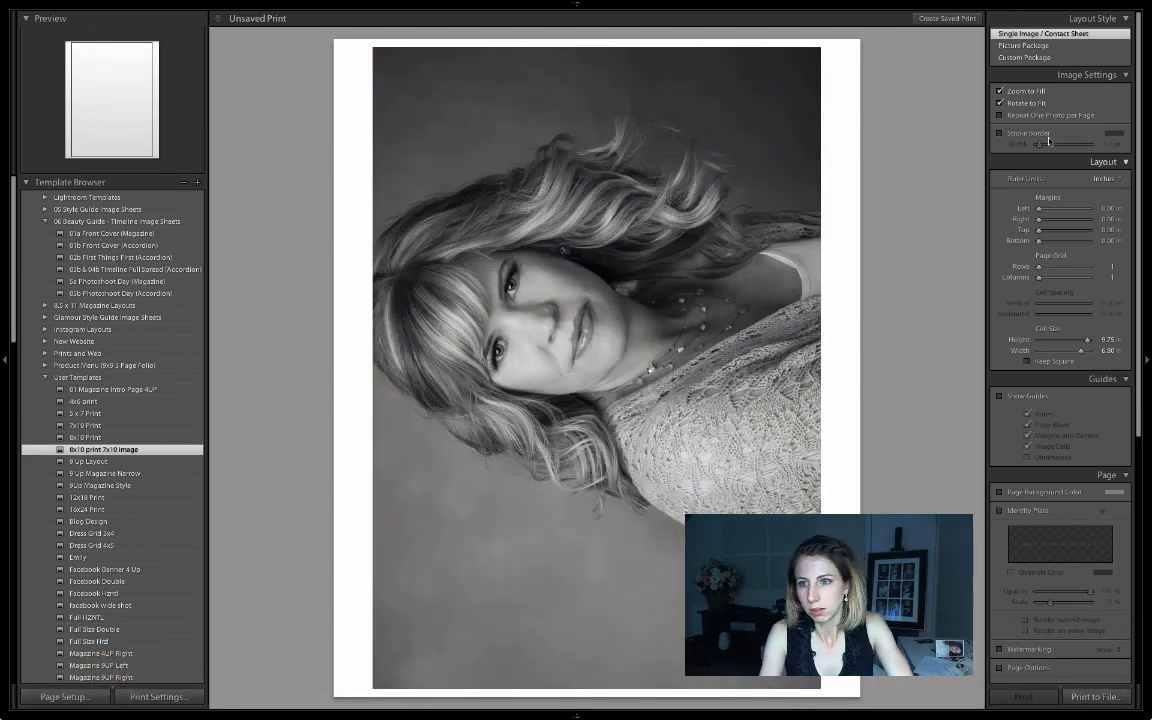
pyautogui.click(999, 103)
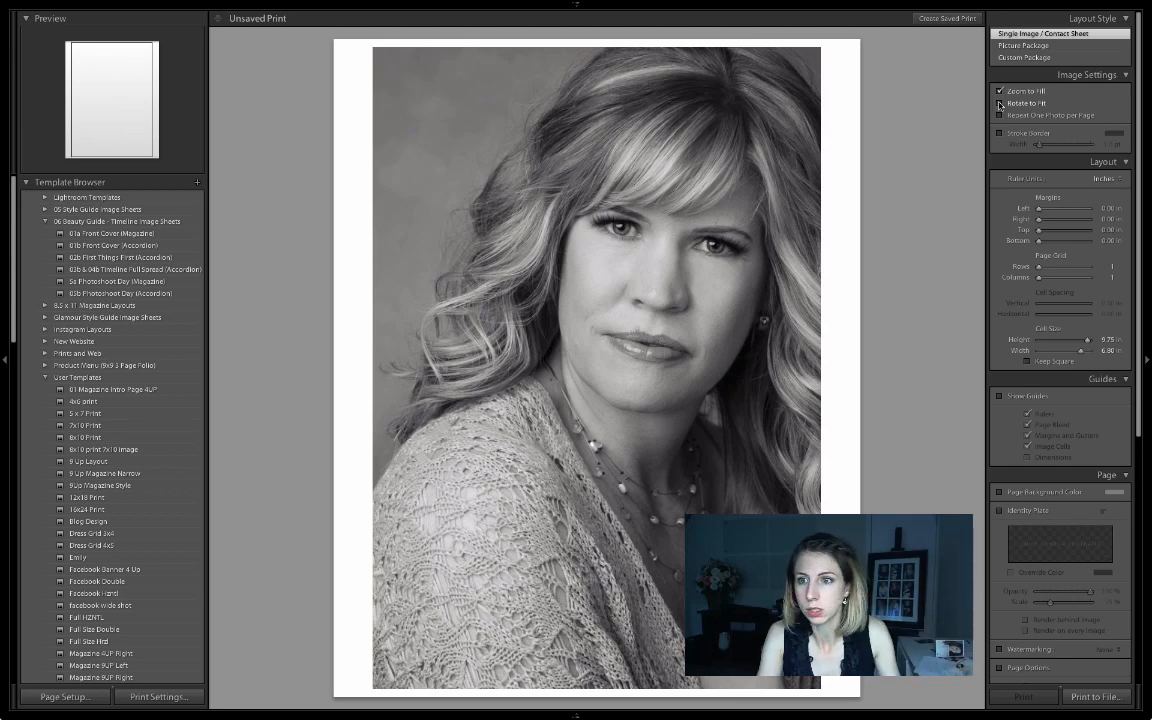
pyautogui.click(999, 103)
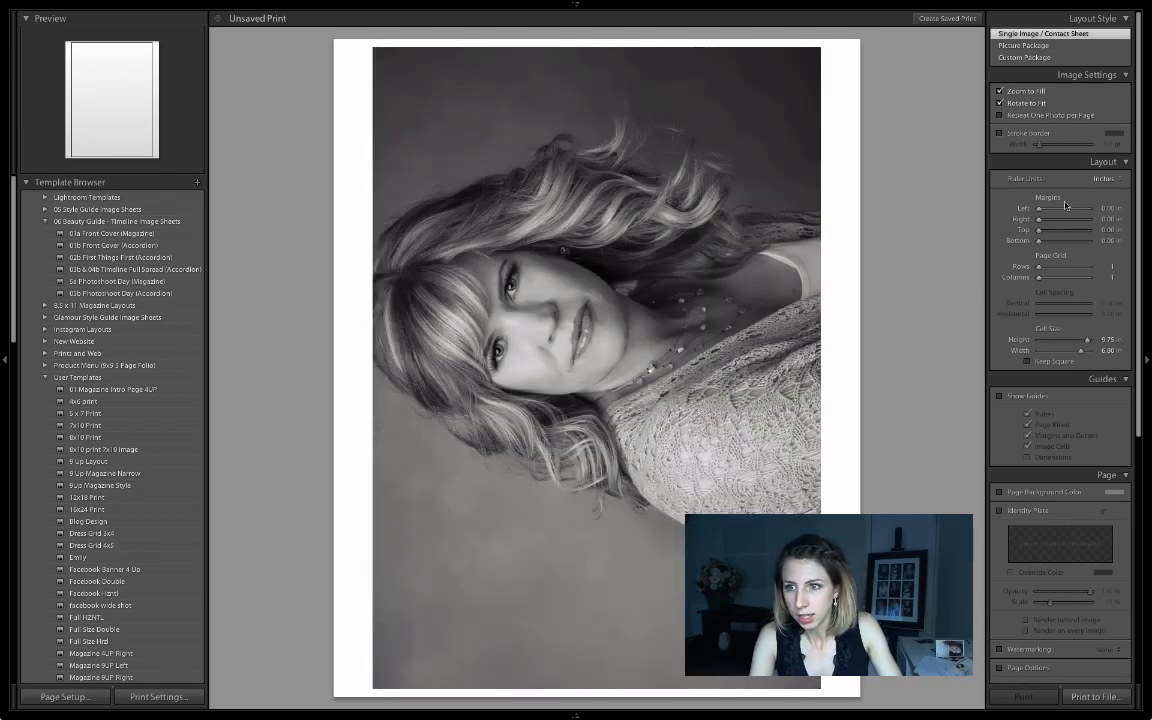
pyautogui.scroll(-6, 1128, 380)
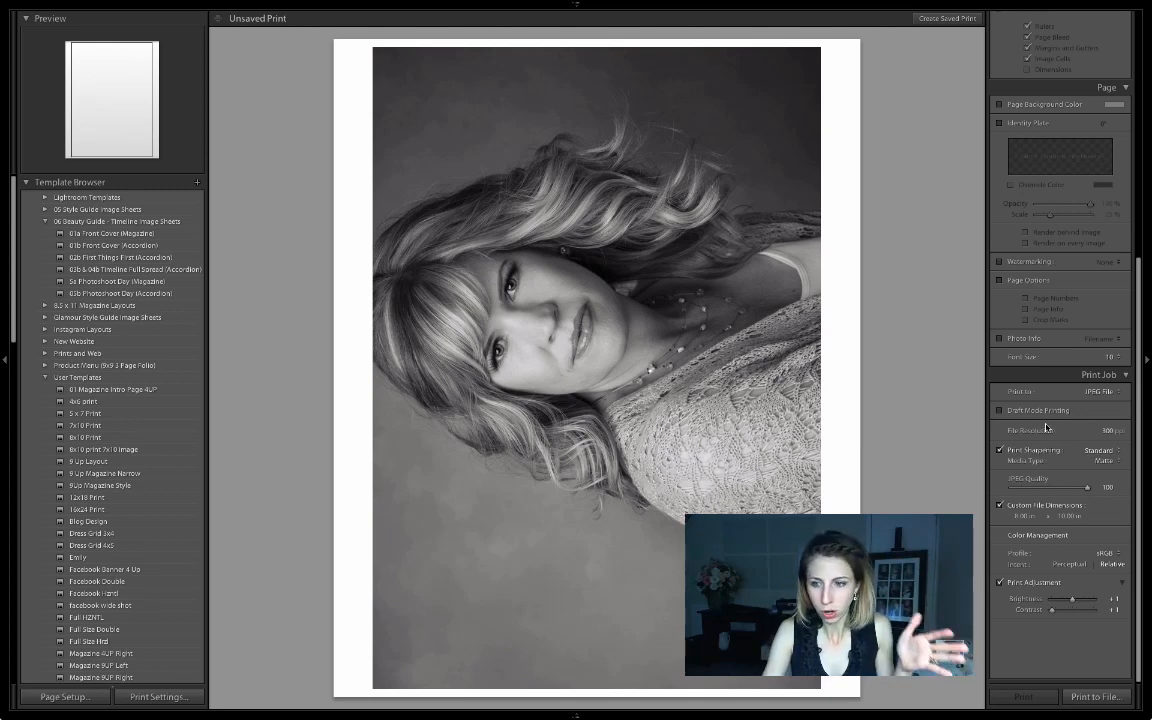
pyautogui.click(1102, 451)
pyautogui.click(1103, 452)
pyautogui.click(1110, 461)
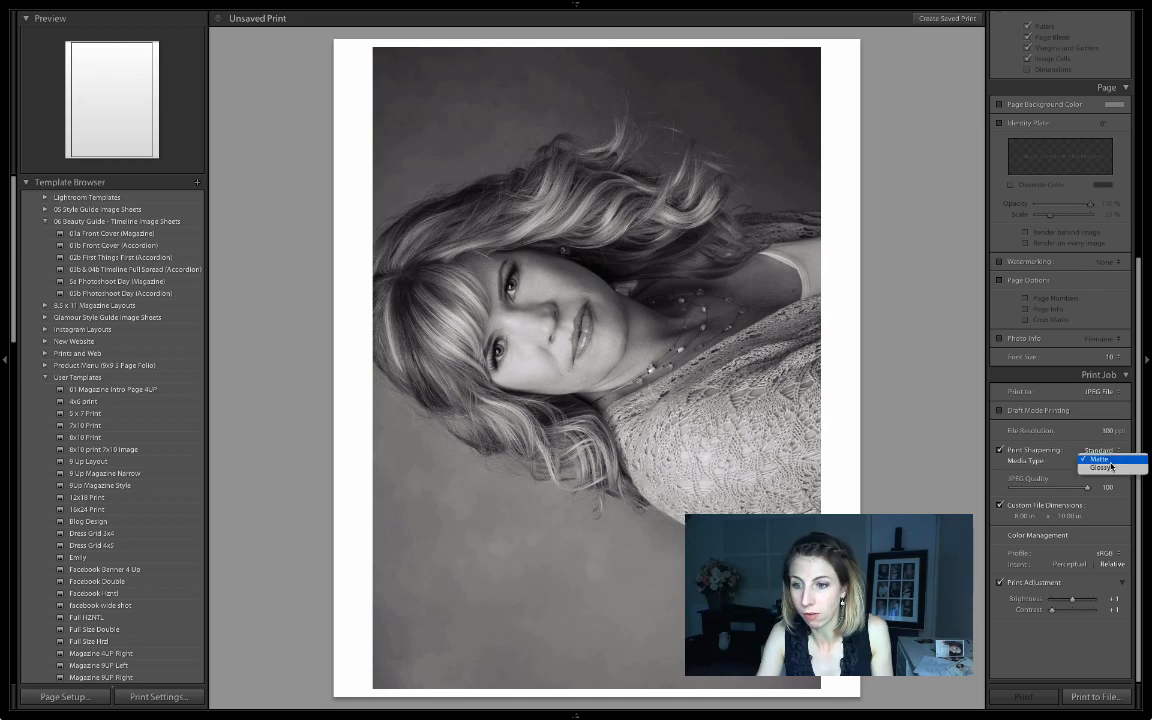
pyautogui.click(1105, 460)
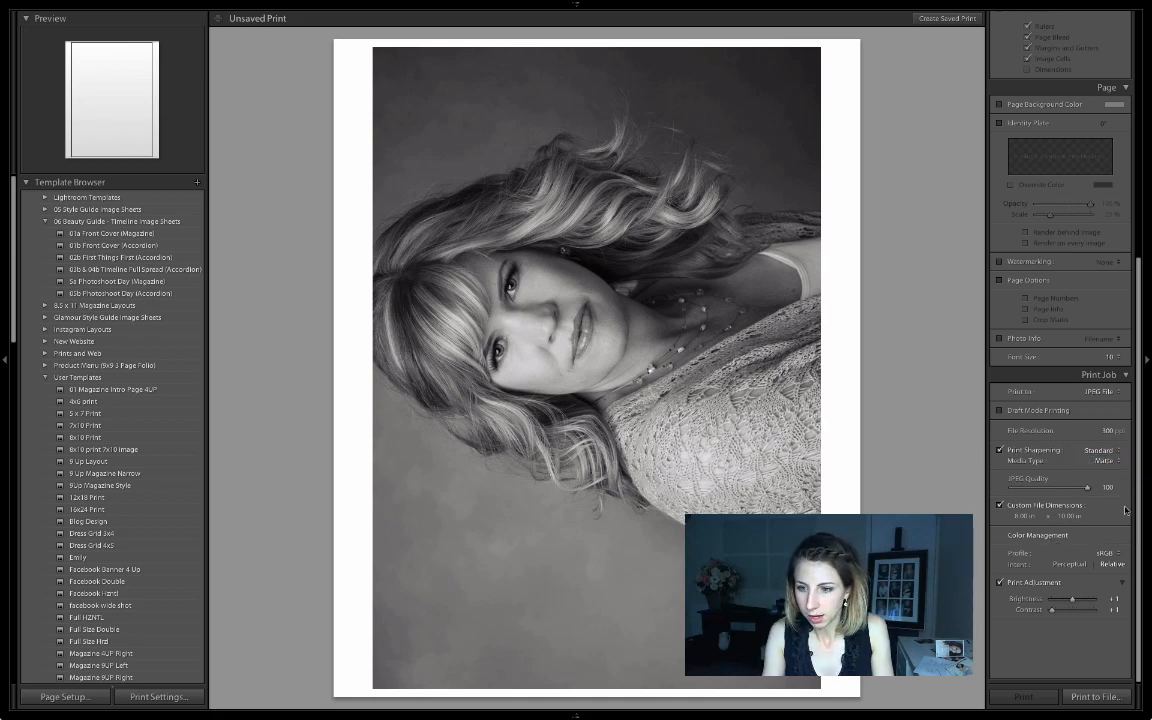
pyautogui.click(1098, 391)
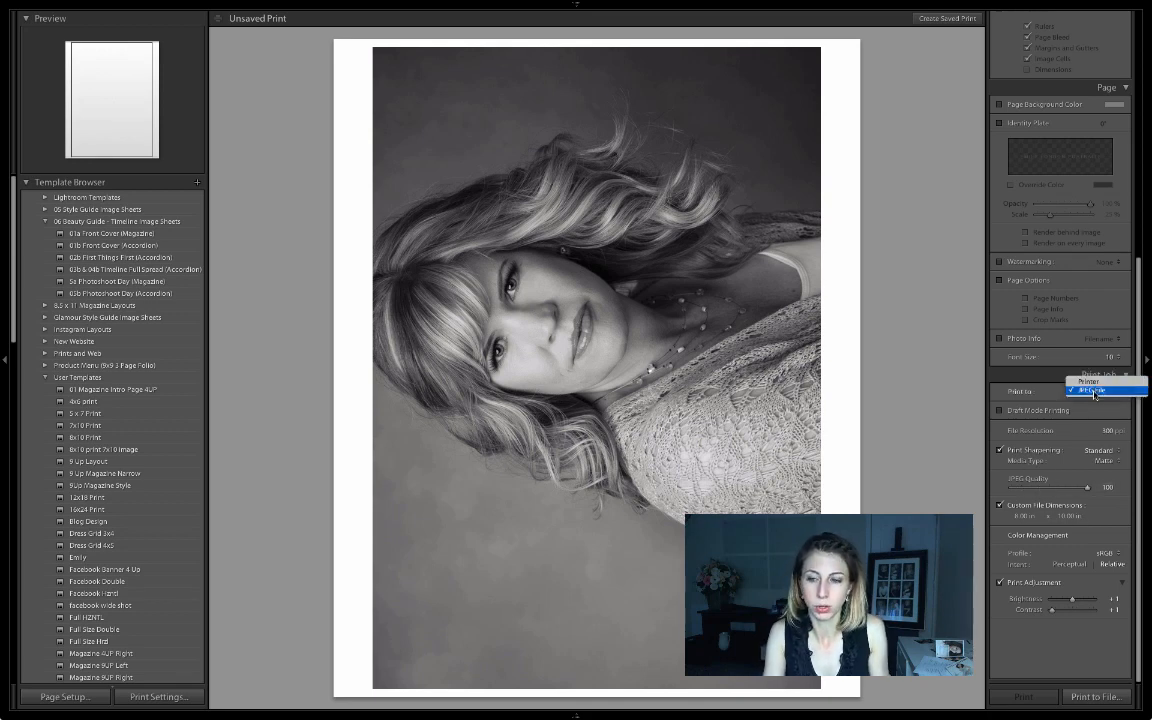
pyautogui.click(1092, 391)
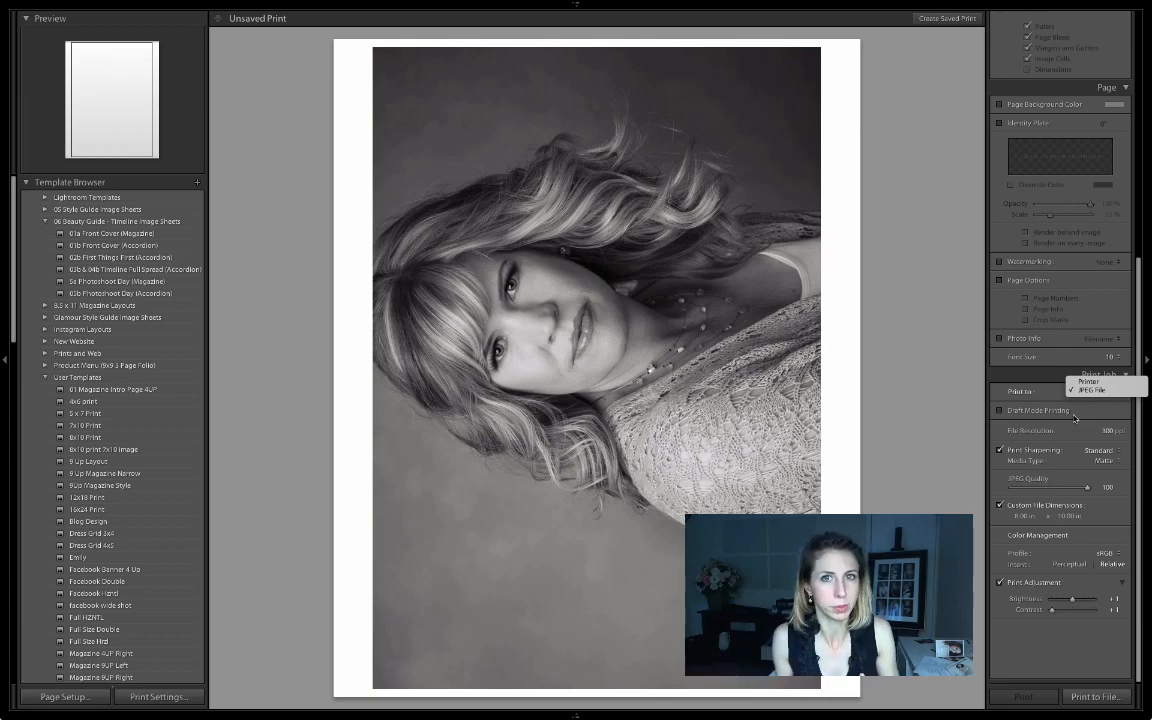
pyautogui.click(1089, 391)
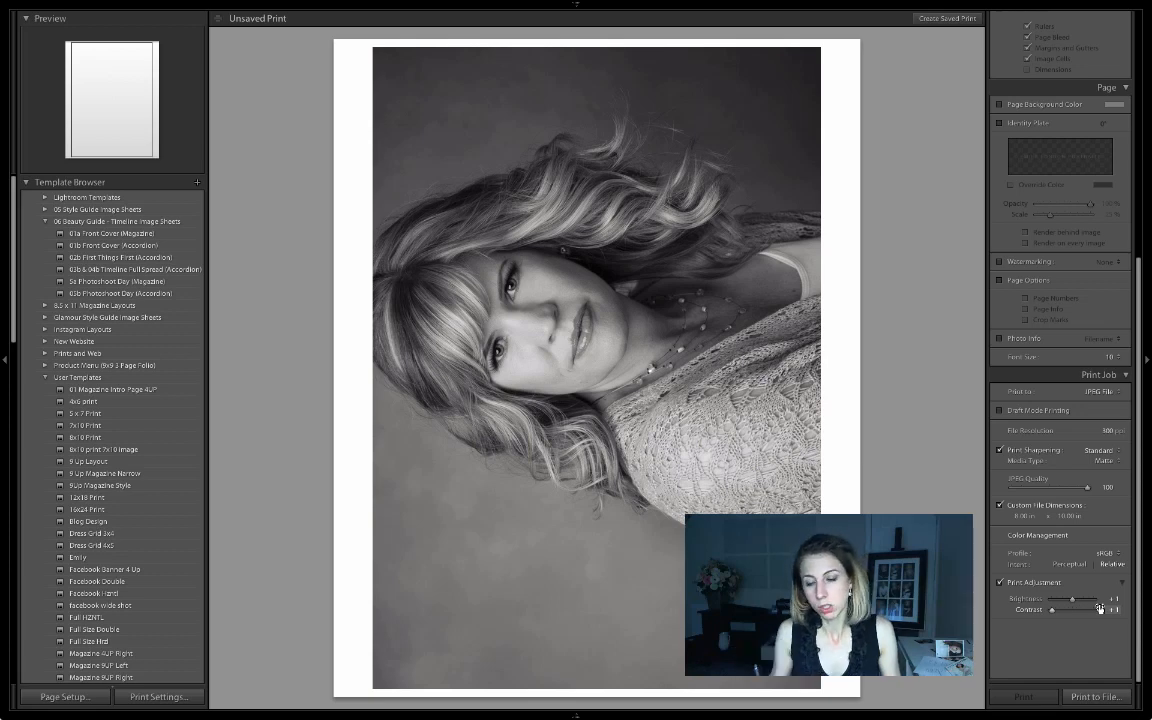
# Print to File as a JPEG in the client's Print Order folder, named with the client's and photographer's names plus 'Portraits'.
pyautogui.click(1105, 698)
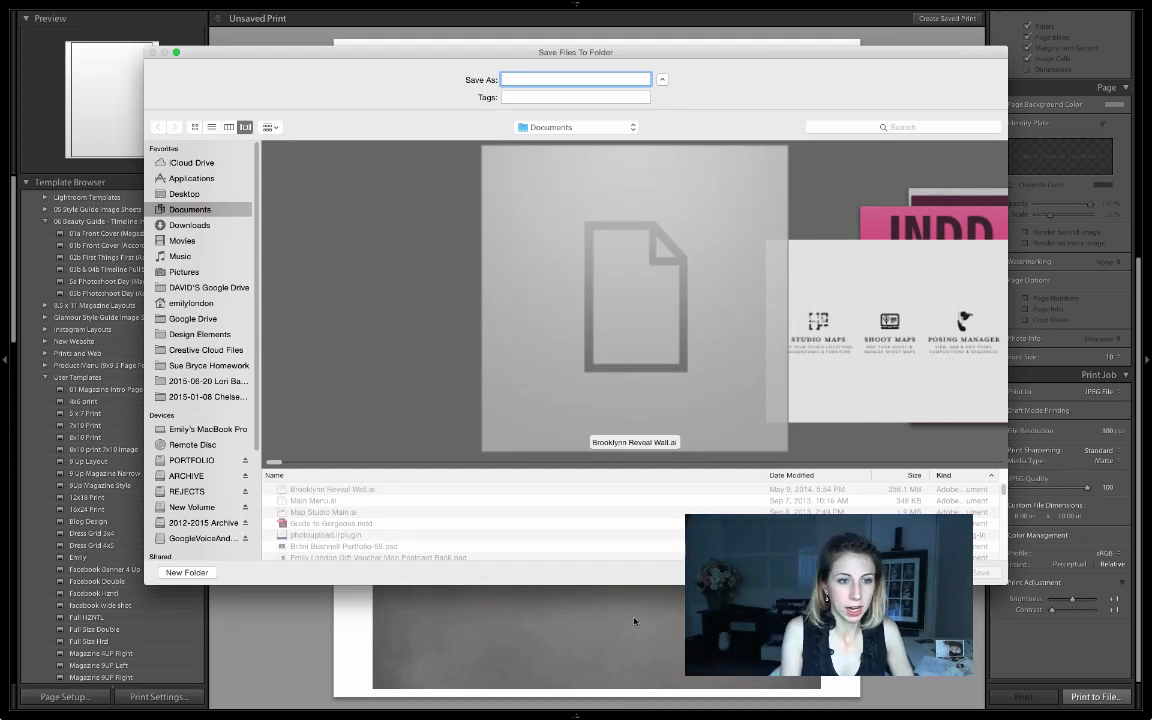
pyautogui.click(190, 381)
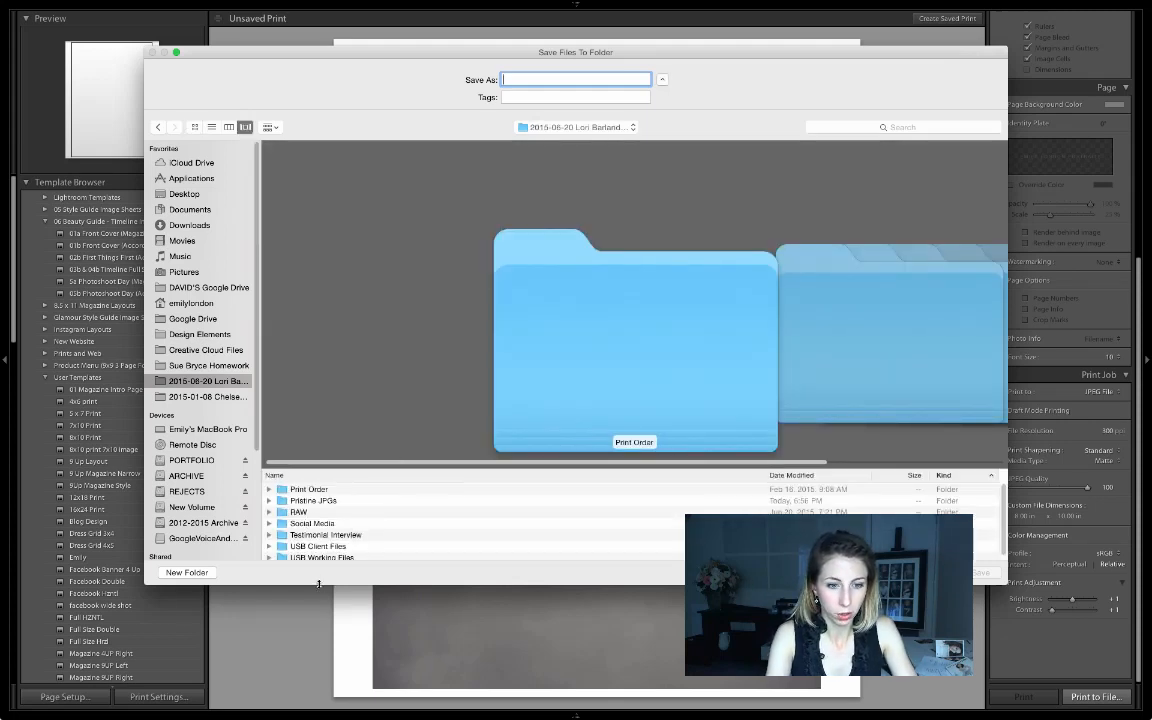
pyautogui.moveTo(318, 584); pyautogui.dragTo(318, 642)
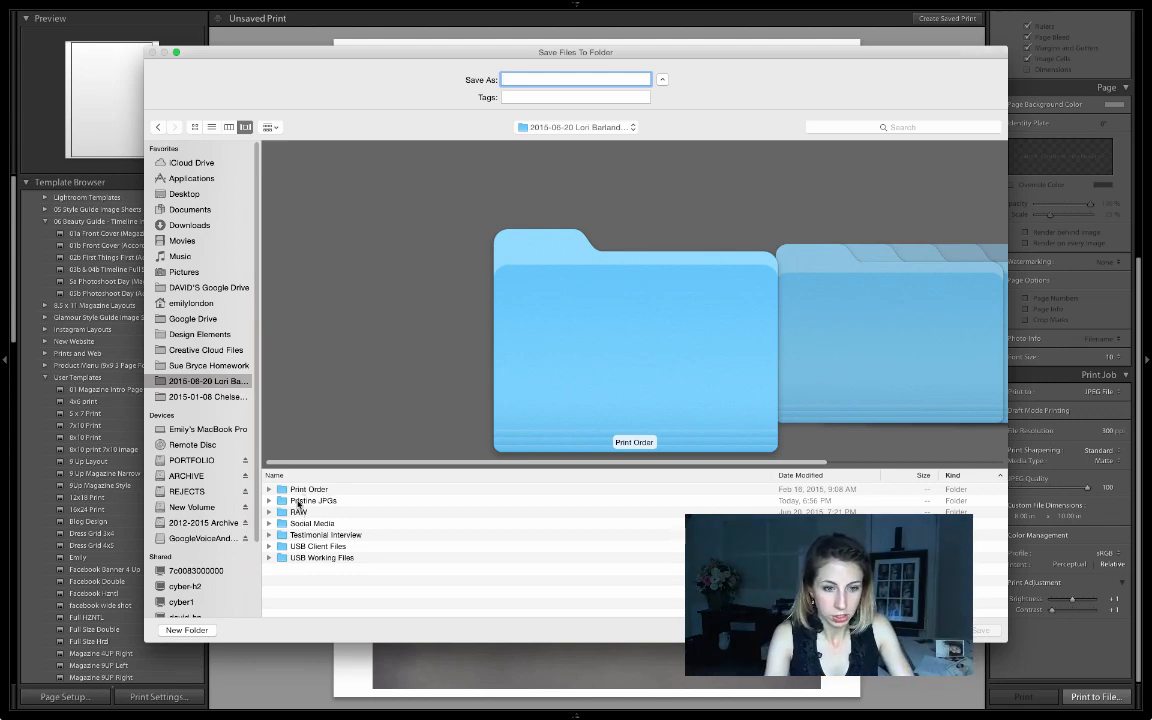
pyautogui.click(308, 490)
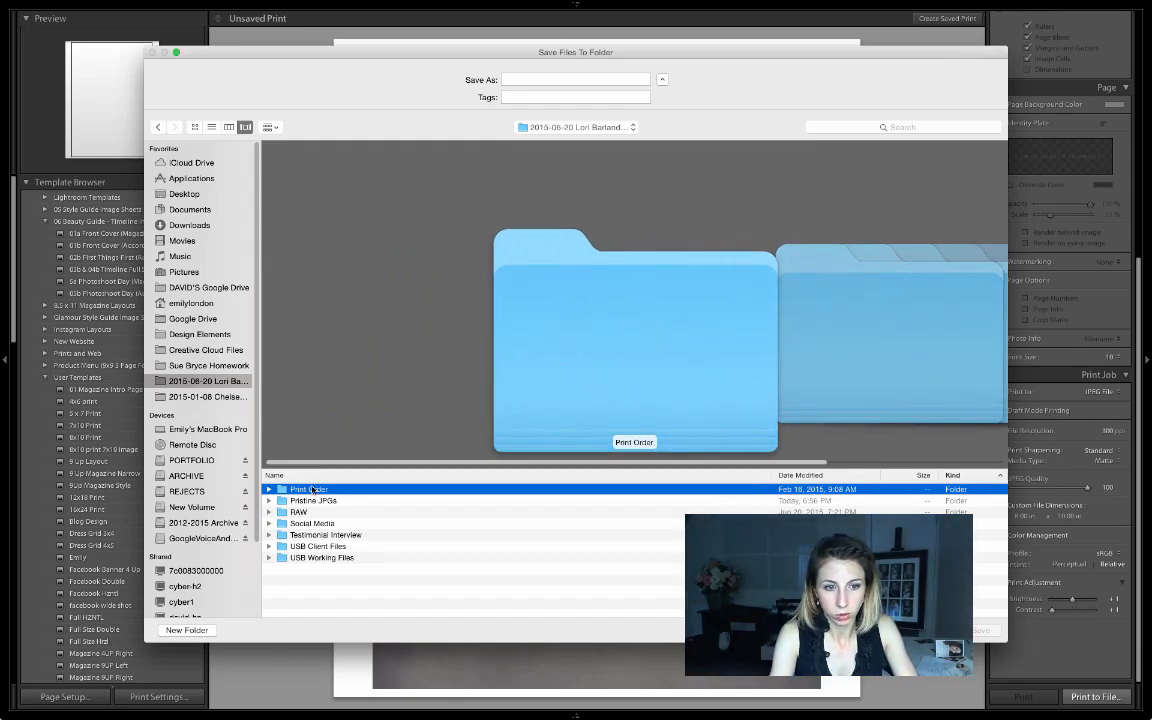
pyautogui.doubleClick(312, 490)
pyautogui.click(530, 79)
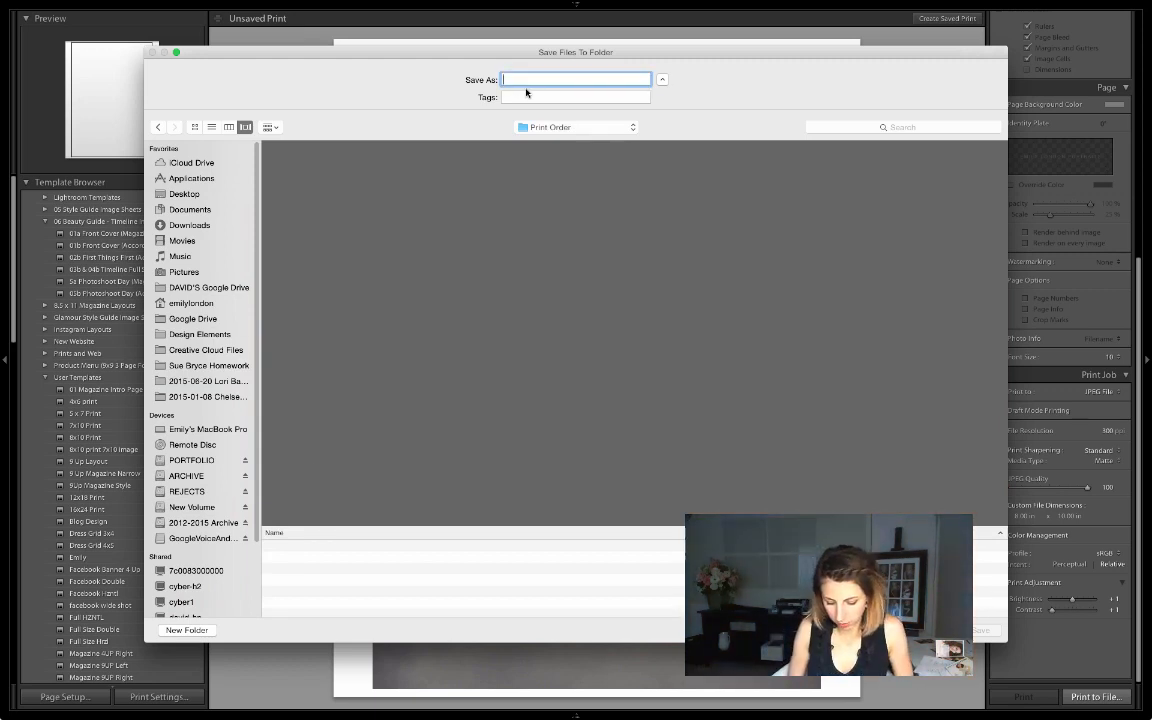
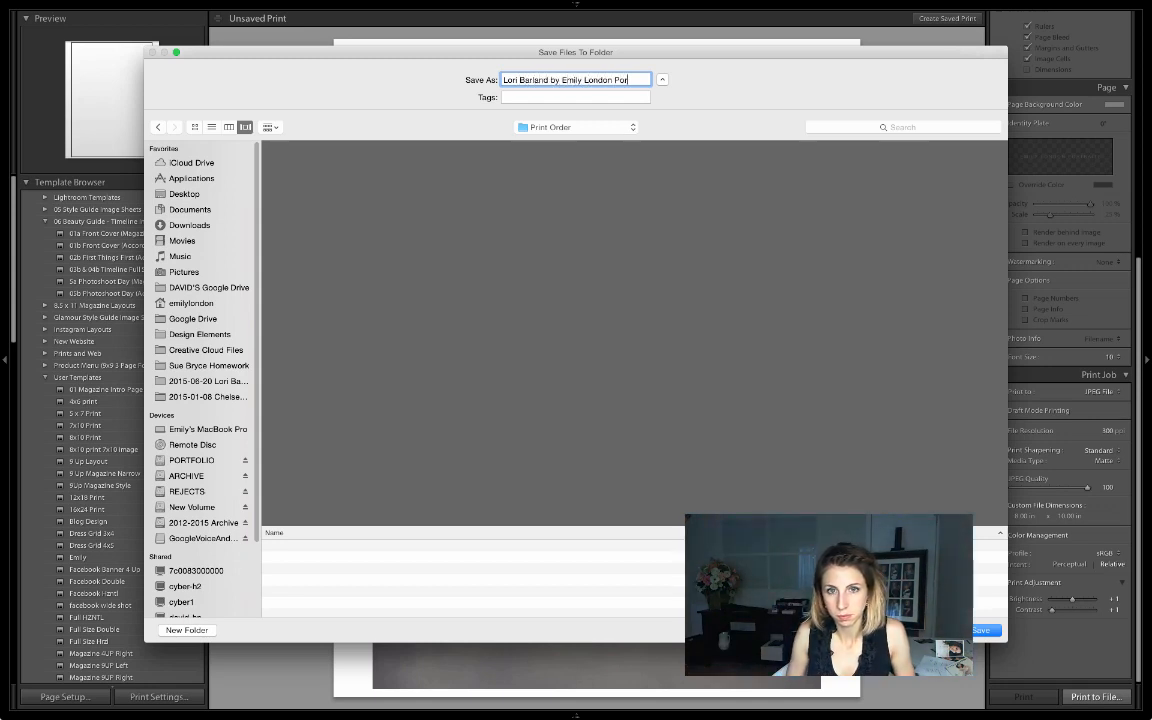
pyautogui.write('traits')
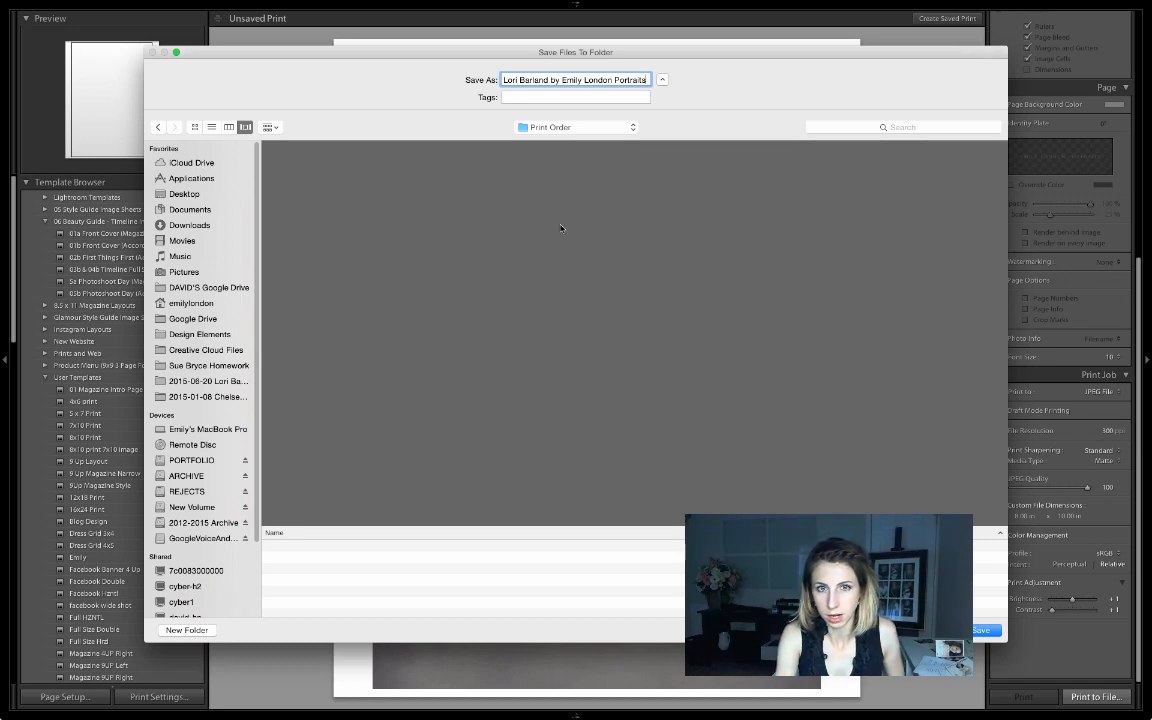
pyautogui.click(980, 630)
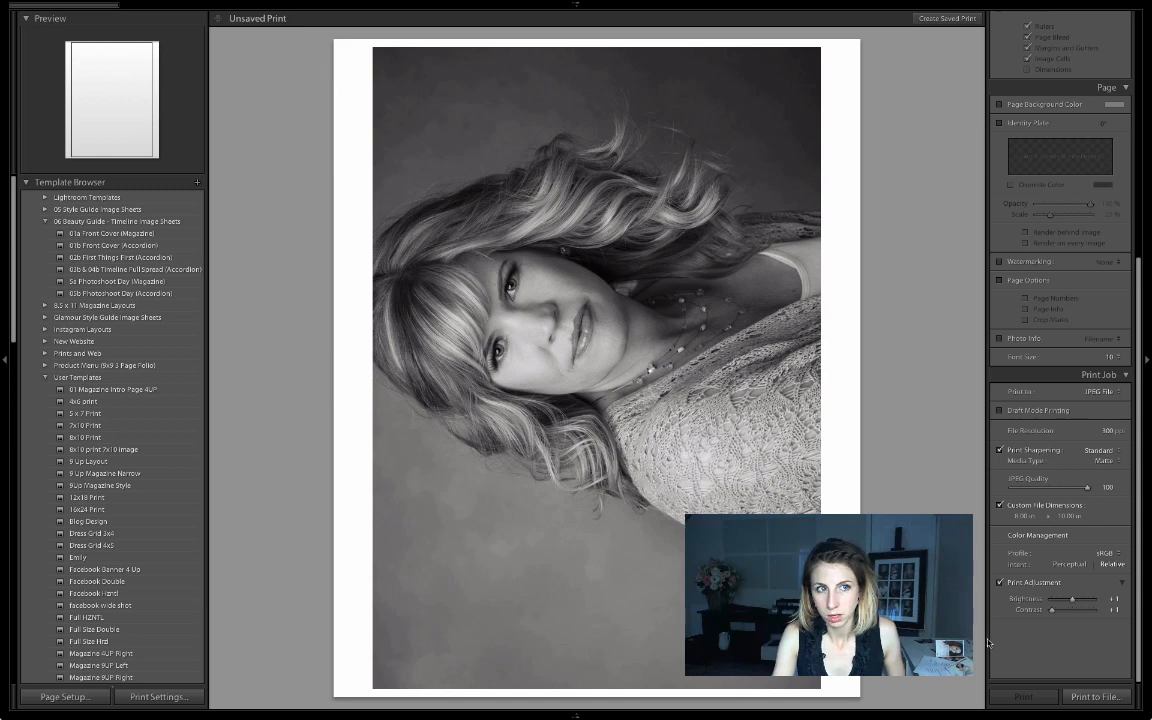
# Reveal the Filmstrip of the shoot's photos below the black-and-white portrait print preview.
pyautogui.moveTo(661, 716)
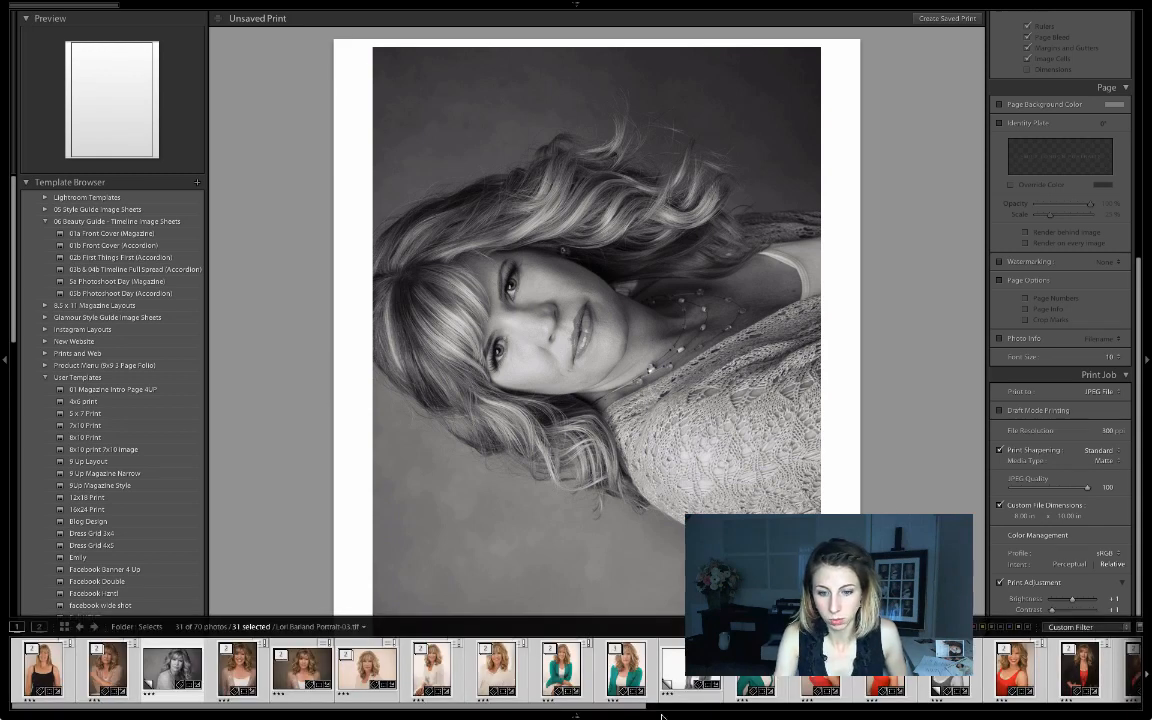